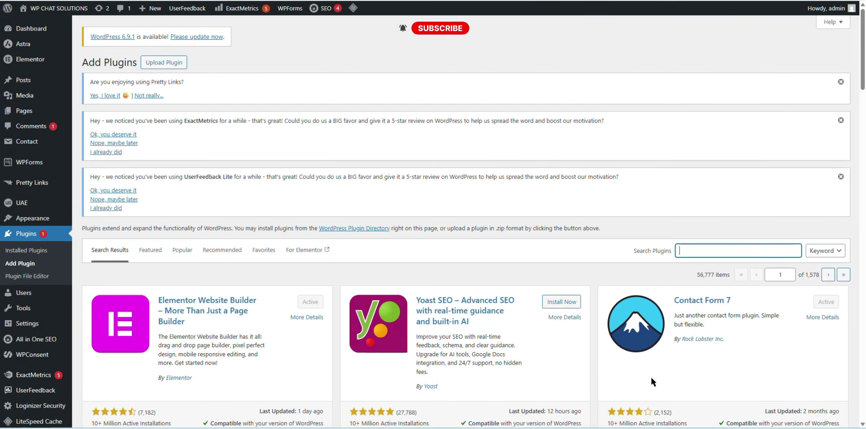
Step: Search the plugin directory for "whatsapp contact form" and install and activate the My Sticky Elements plugin
type("whatsa")
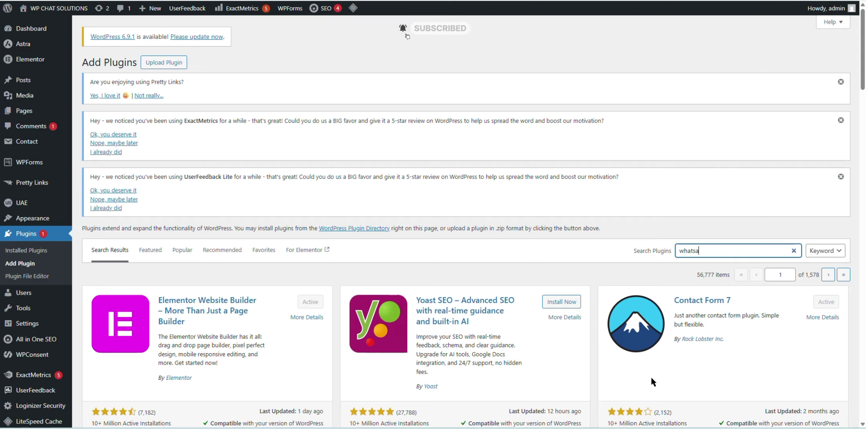
type("pp contact form")
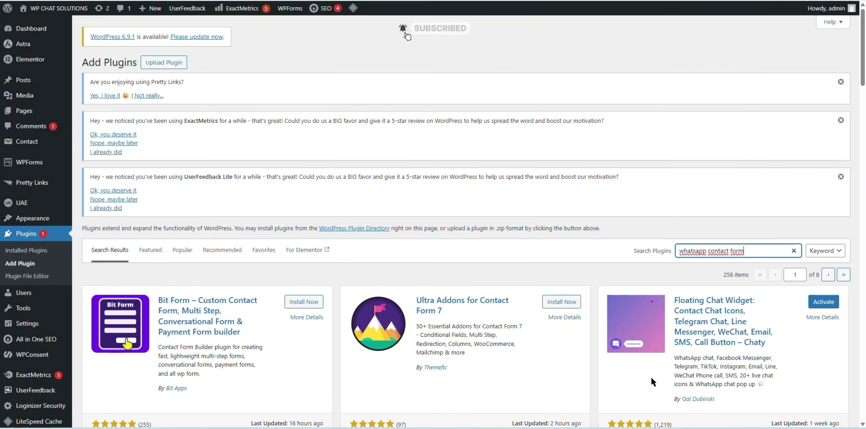
scroll(692, 375, "down", 5)
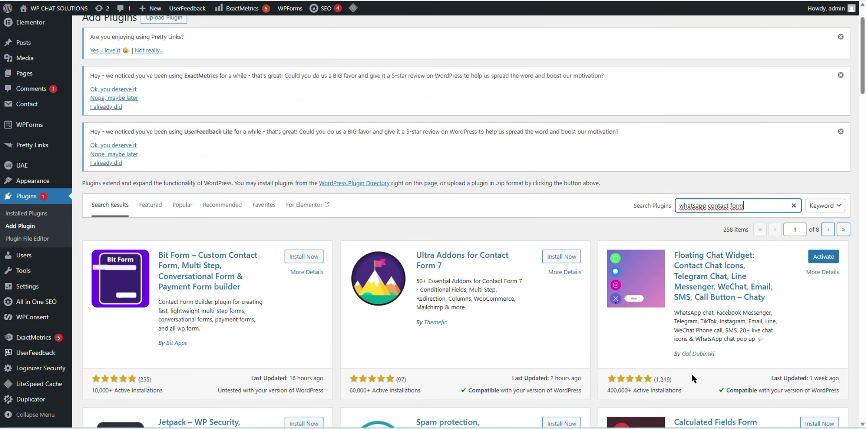
scroll(692, 374, "down", 5)
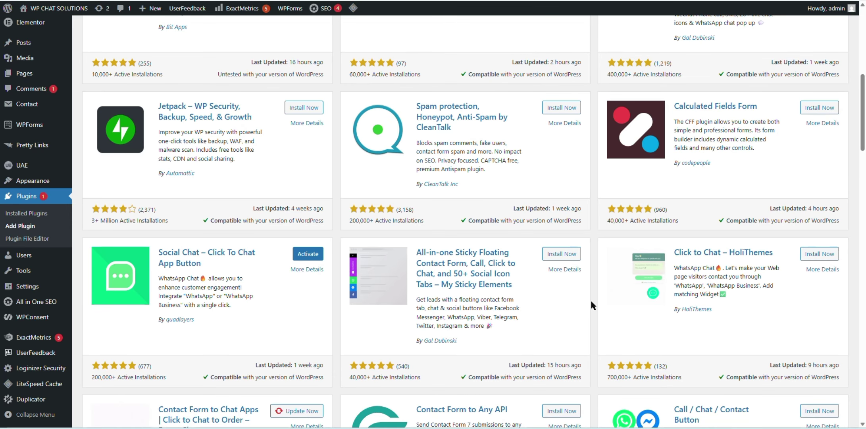
left_click(577, 256)
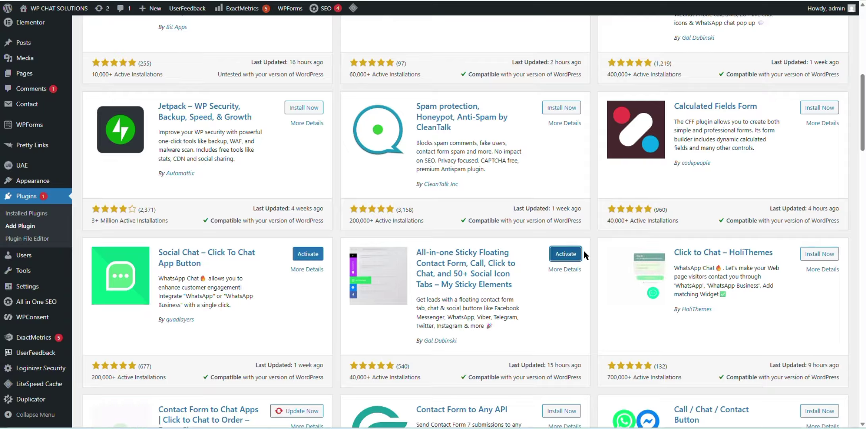
left_click(576, 255)
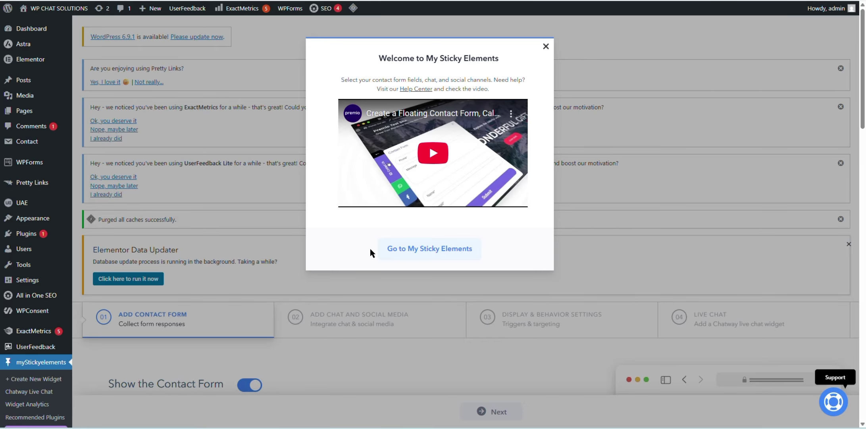
Step: Close the My Sticky Elements welcome popup and dismiss the admin notices above the widget setup
left_click(546, 46)
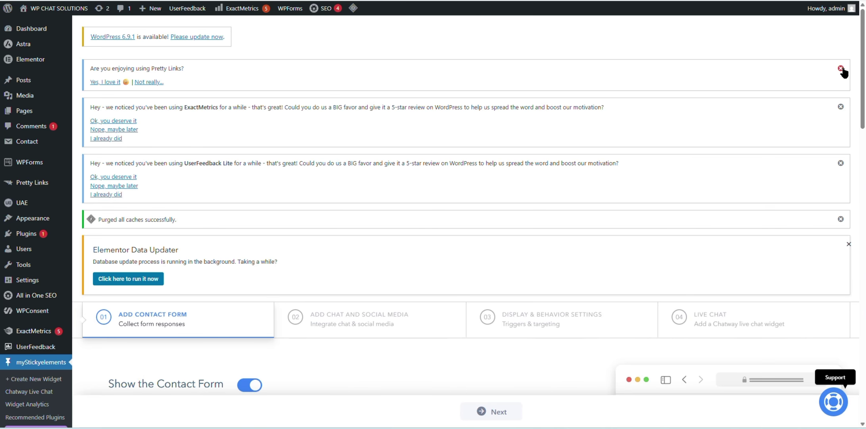
left_click(841, 69)
left_click(841, 69)
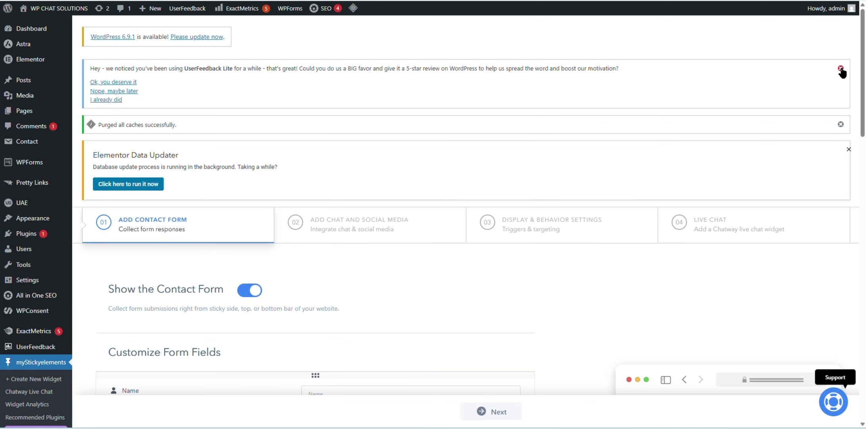
left_click(840, 69)
left_click(841, 69)
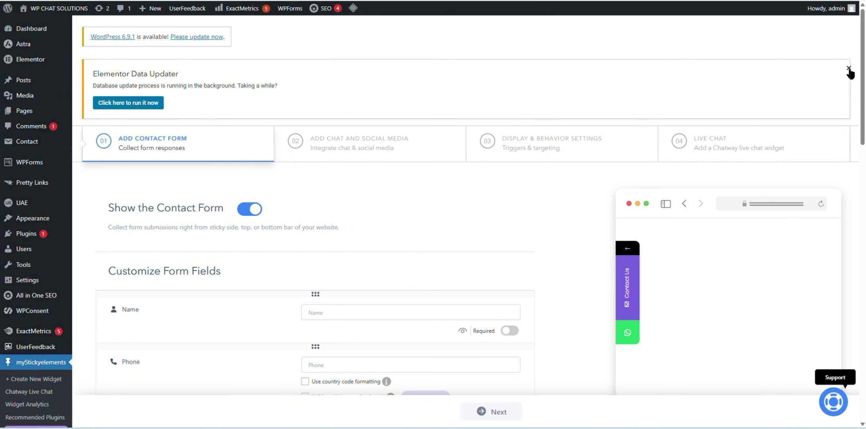
left_click(849, 69)
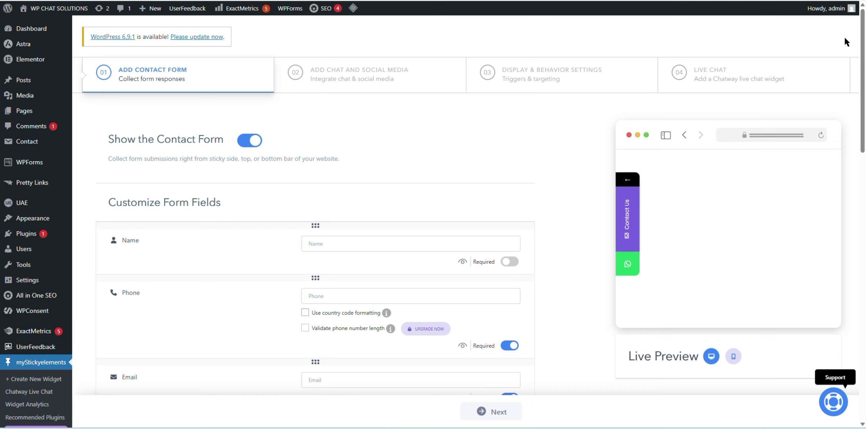
Step: Compare the sticky widget's live preview in desktop and mobile view, ending on desktop
scroll(844, 35, "down", 3)
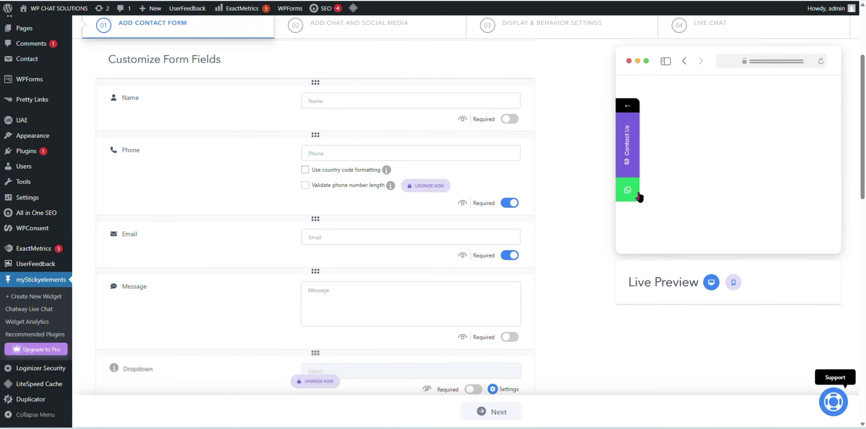
mouse_move(636, 170)
left_click(734, 282)
left_click(711, 282)
left_click(732, 283)
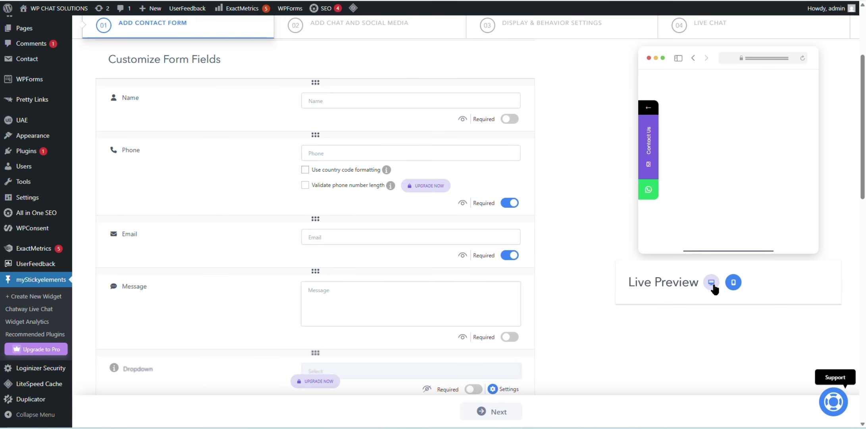
left_click(712, 284)
left_click(733, 283)
left_click(711, 282)
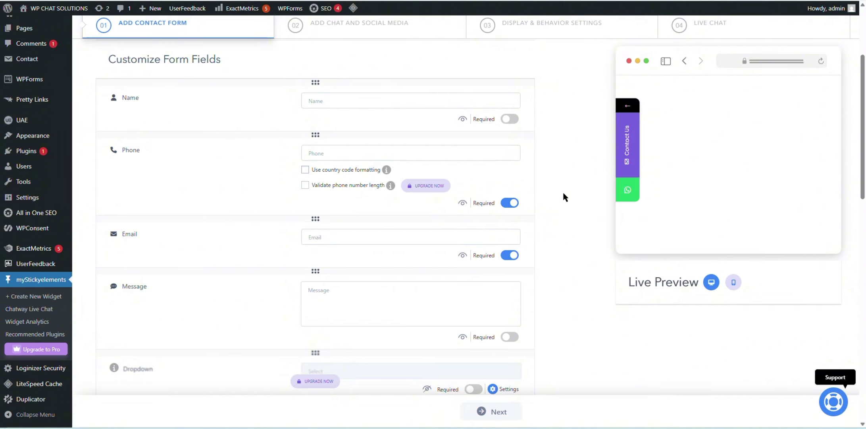
scroll(288, 102, "up", 4)
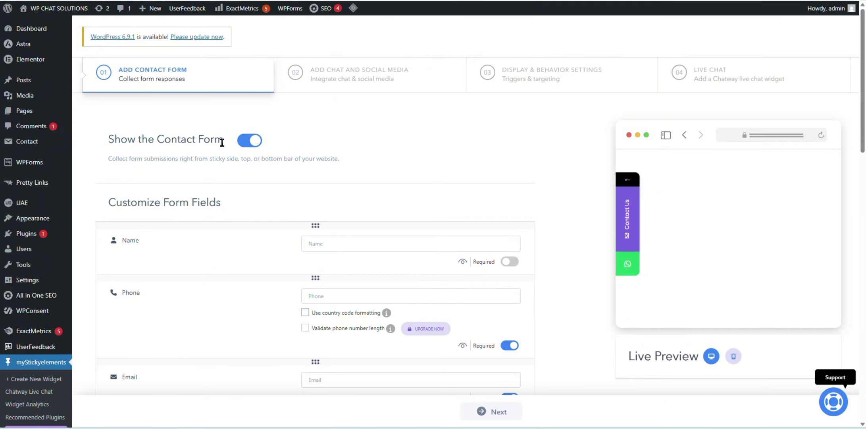
left_click(250, 142)
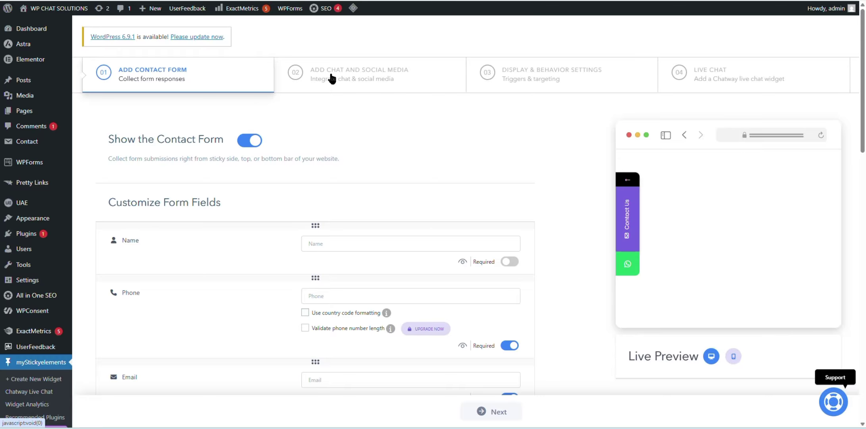
left_click(408, 79)
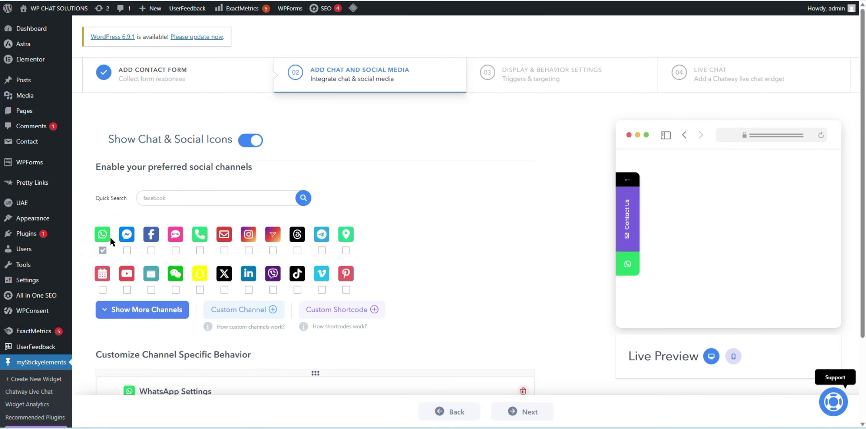
left_click(207, 86)
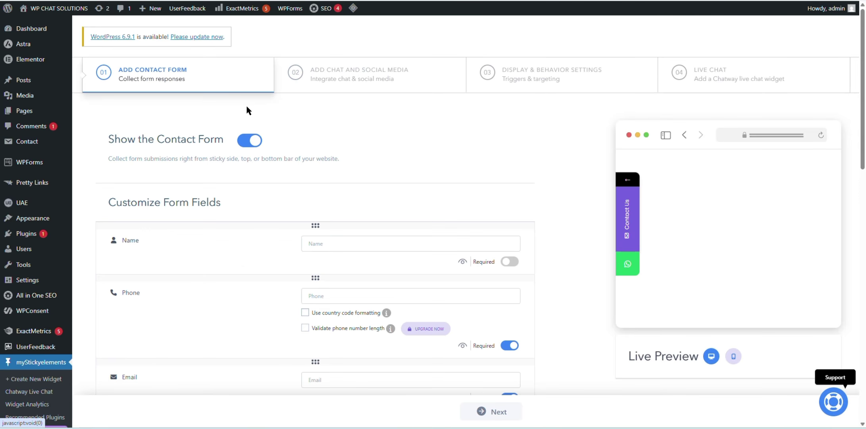
Step: Turn off the widget's contact form and proceed to the Add Chat and Social Media stage
left_click(250, 141)
left_click(469, 150)
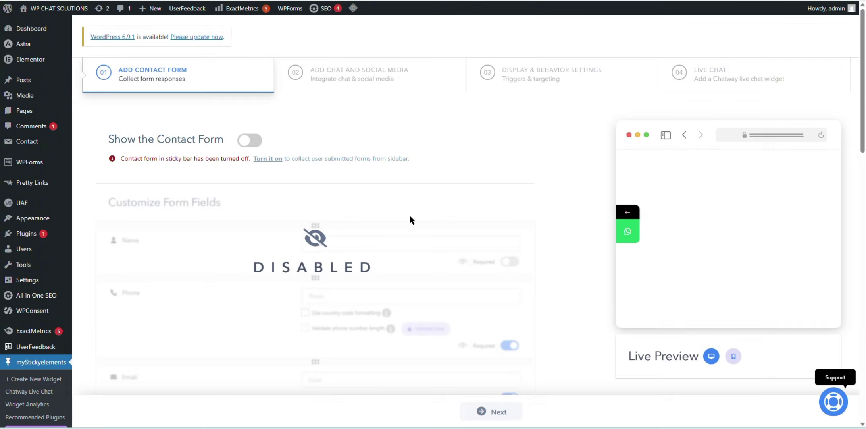
scroll(409, 216, "down", 10)
scroll(410, 217, "down", 9)
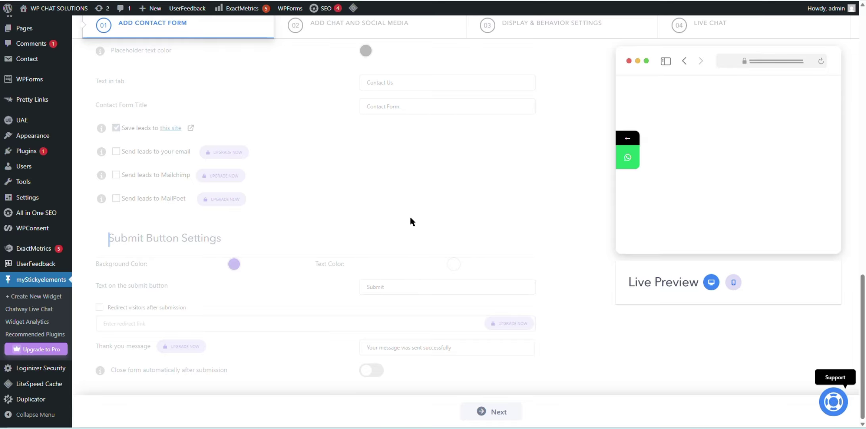
scroll(409, 216, "up", 20)
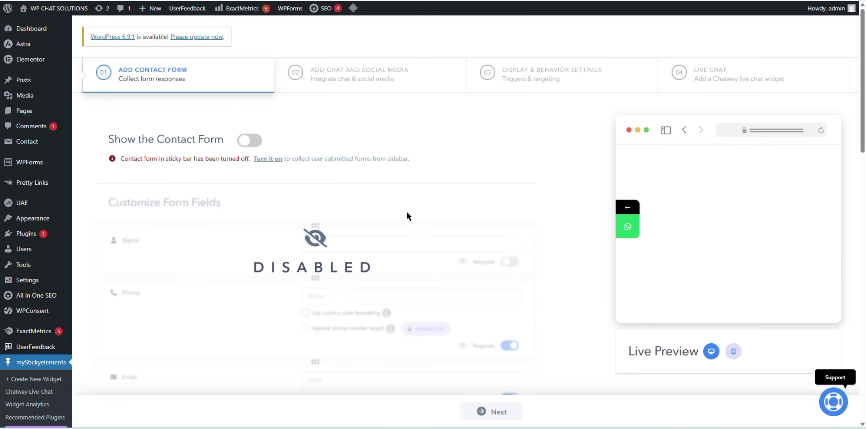
left_click(339, 85)
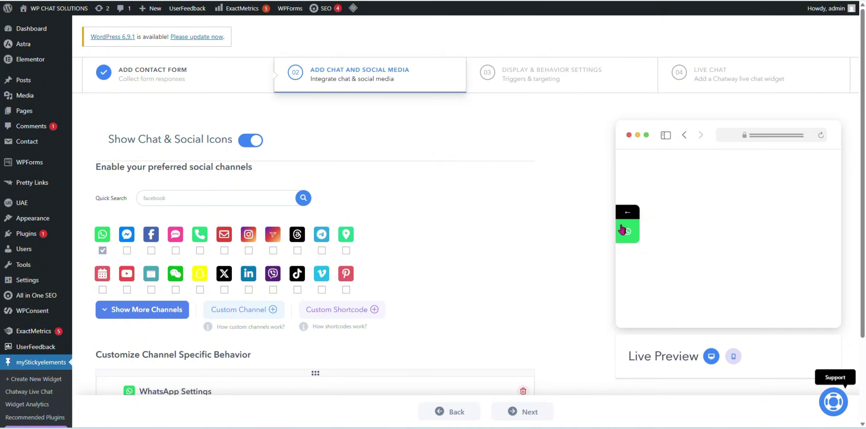
Step: Try enabling Facebook Messenger and Facebook as channels alongside WhatsApp, and reduce the selection to WhatsApp only
left_click(127, 251)
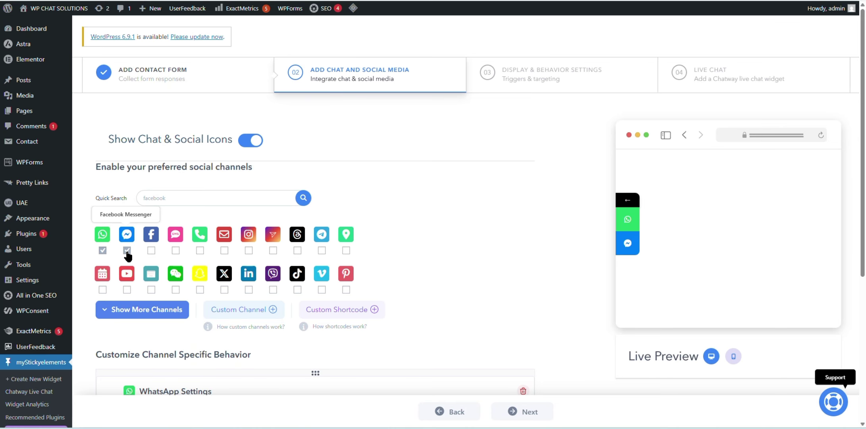
left_click(151, 251)
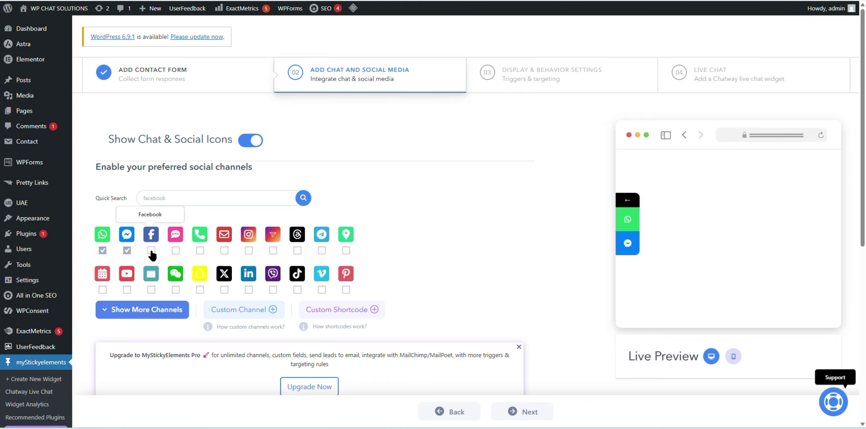
scroll(152, 255, "down", 5)
scroll(178, 122, "up", 5)
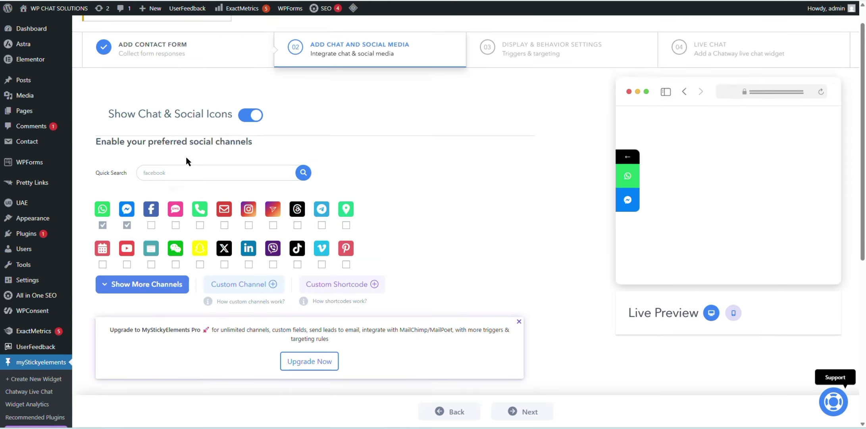
scroll(177, 218, "down", 4)
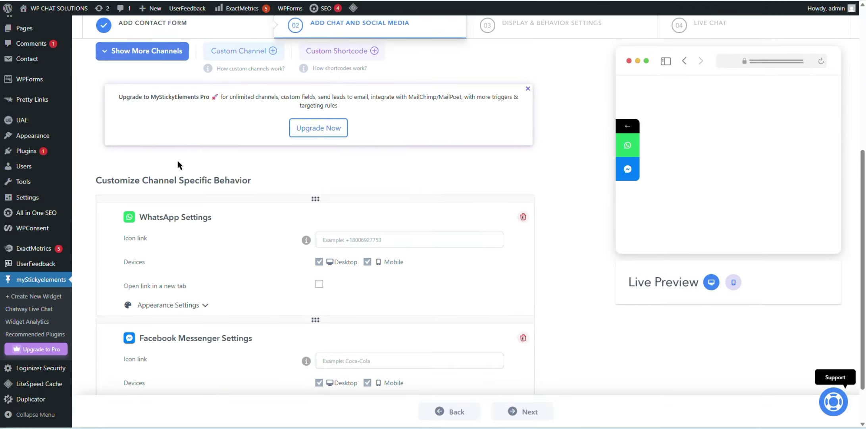
scroll(178, 166, "up", 4)
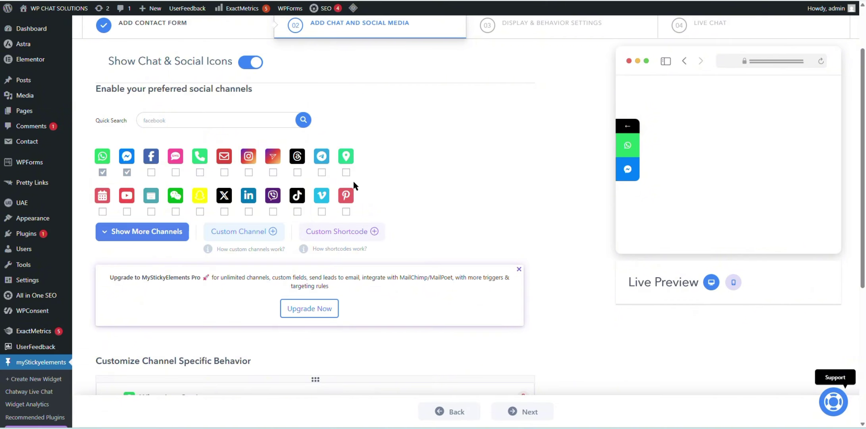
left_click(127, 172)
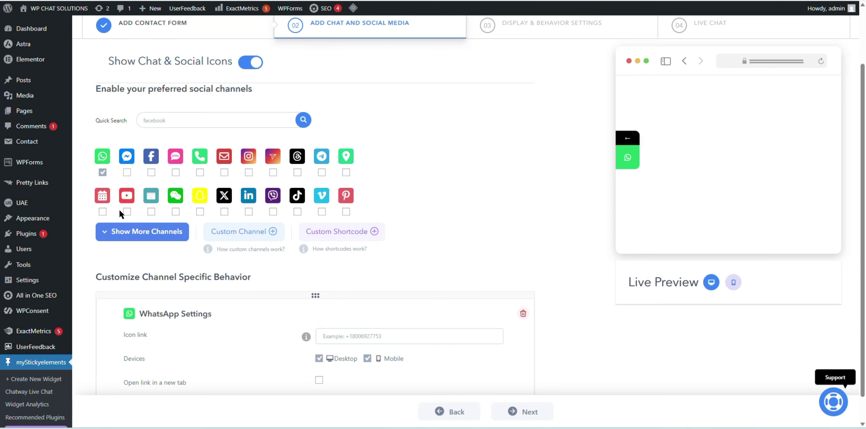
Step: Enter the WhatsApp phone number as the icon link, leave opening in a new tab off, and expand the WhatsApp appearance settings
scroll(121, 213, "down", 2)
scroll(121, 212, "up", 1)
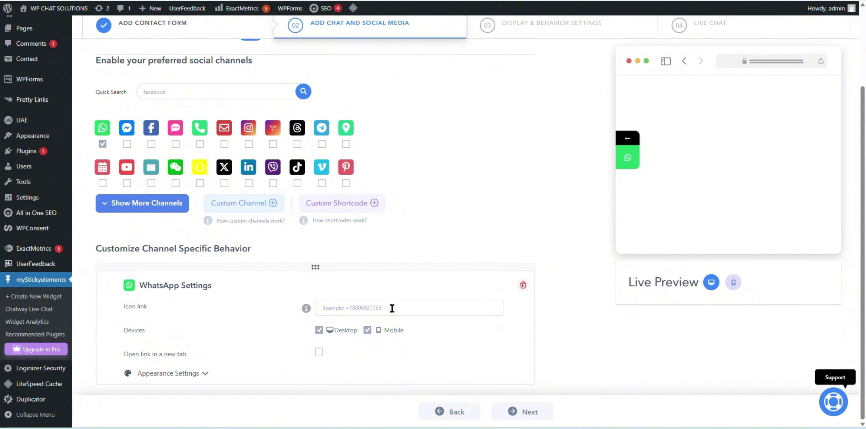
mouse_move(306, 310)
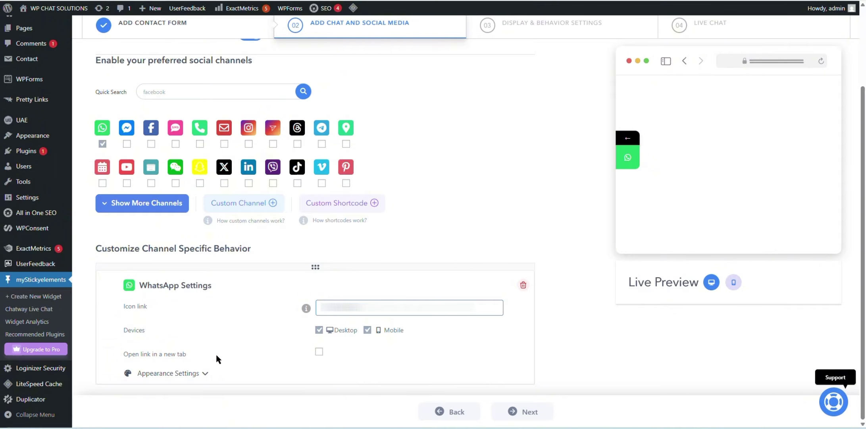
left_click(319, 352)
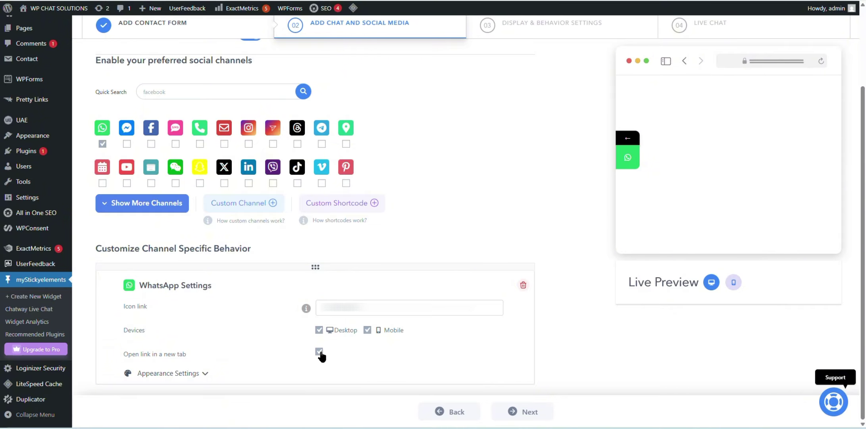
left_click(320, 352)
left_click(206, 375)
scroll(141, 199, "down", 5)
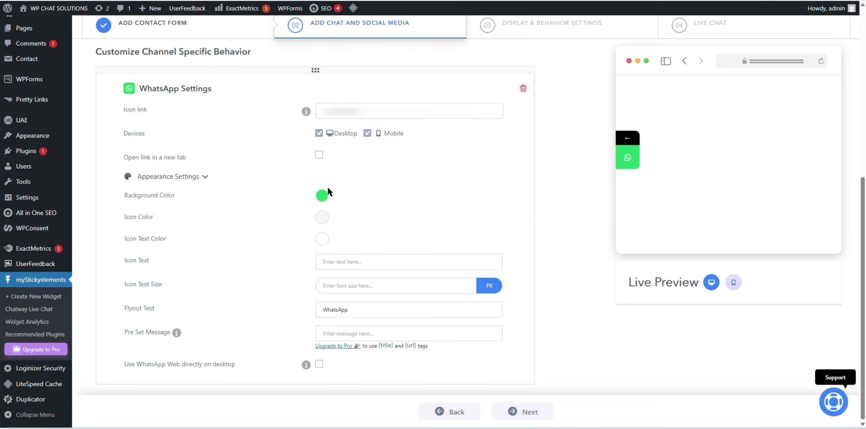
Step: Copy the WhatsApp icon's background color code, try dark purple #240e7f, and paste the copied code #26D367 back
left_click(324, 200)
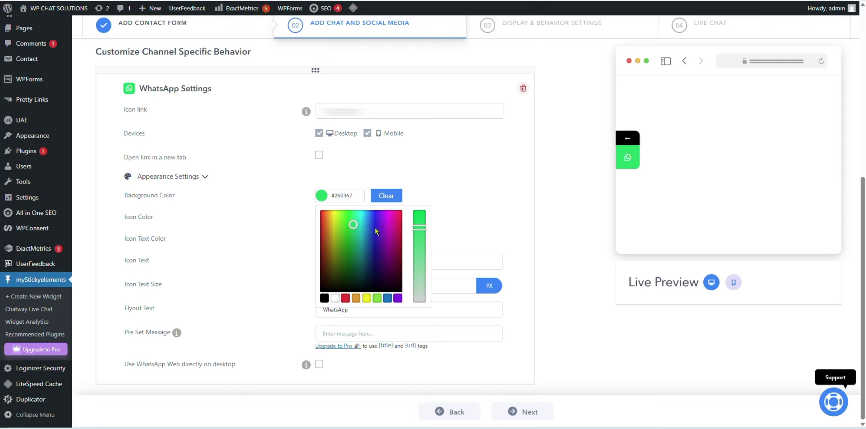
triple_click(345, 196)
right_click(345, 198)
left_click(369, 254)
left_click(434, 176)
left_click(328, 202)
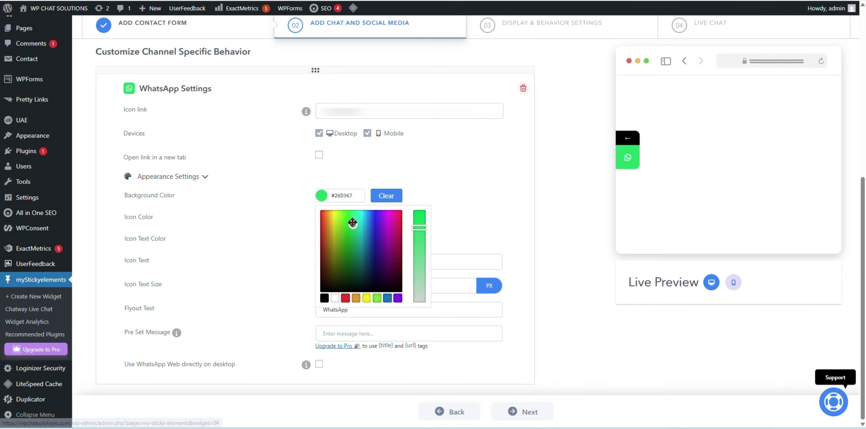
mouse_move(352, 224)
left_mouse_down()
mouse_move(345, 235)
mouse_move(356, 244)
mouse_move(375, 242)
mouse_move(349, 271)
mouse_move(353, 247)
mouse_move(390, 234)
mouse_move(362, 226)
mouse_move(379, 251)
left_mouse_up()
double_click(338, 195)
right_click(340, 191)
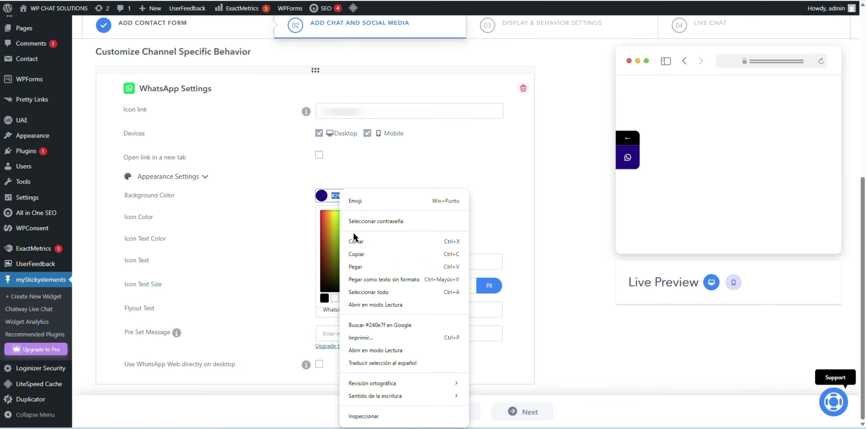
left_click(356, 266)
left_click(391, 171)
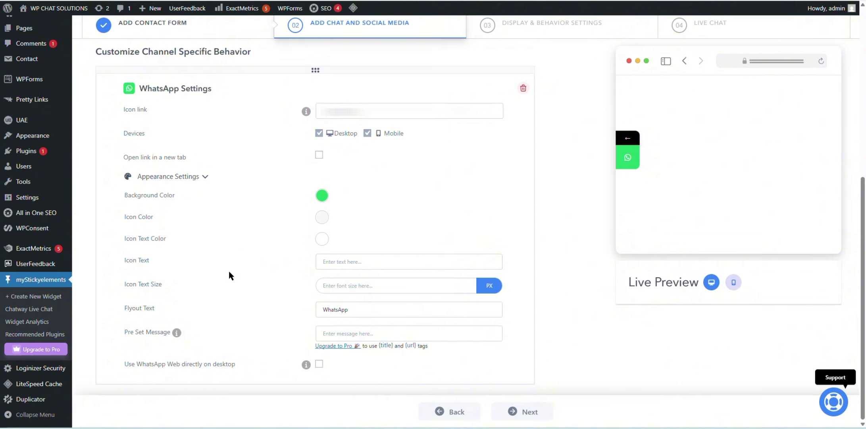
Step: Try "Help me" as the WhatsApp icon text and clear the text again
left_click(419, 261)
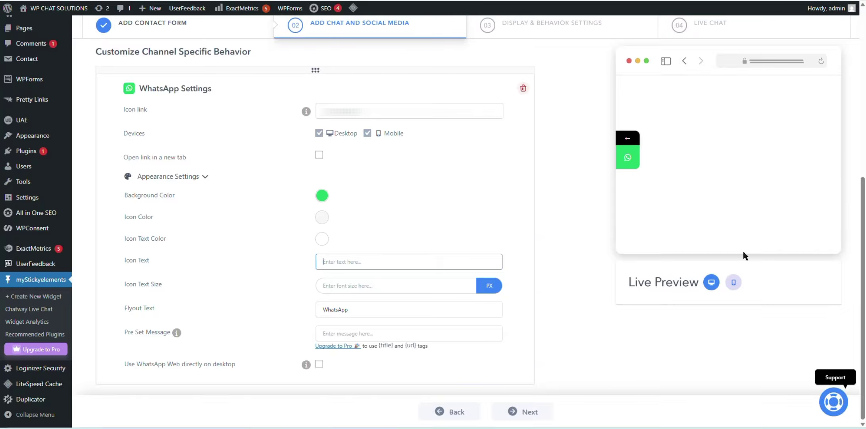
type("Help me")
key("BackSpace")
key("BackSpace")
key("BackSpace")
key("BackSpace")
key("BackSpace")
key("BackSpace")
Step: Enable using WhatsApp Web directly on desktop and proceed to the Display & Behavior Settings stage
left_click(319, 365)
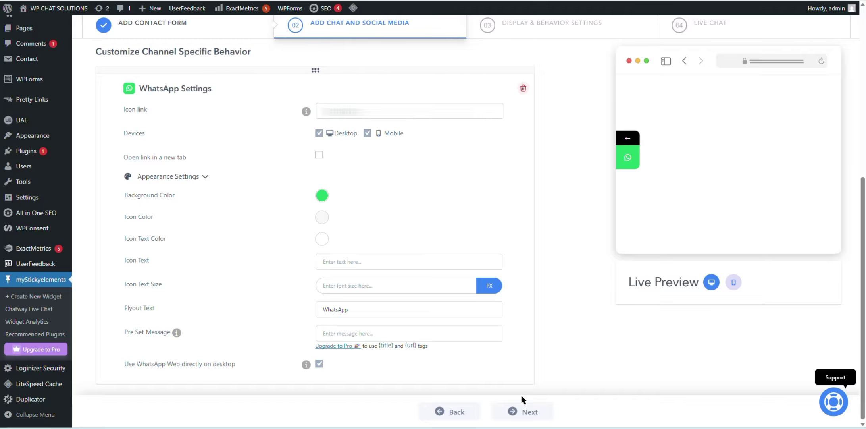
left_click(523, 411)
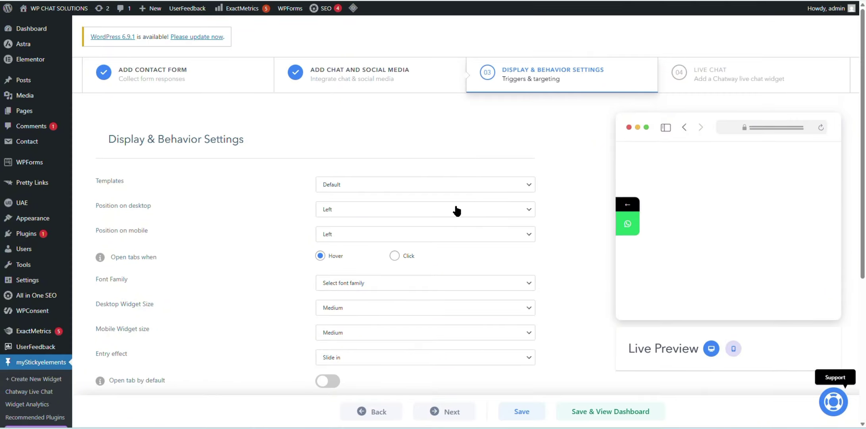
Step: Try the Sharp, Rounded, Leaf right, Round and Leaf left widget templates, and set the template back to Default
left_click(501, 189)
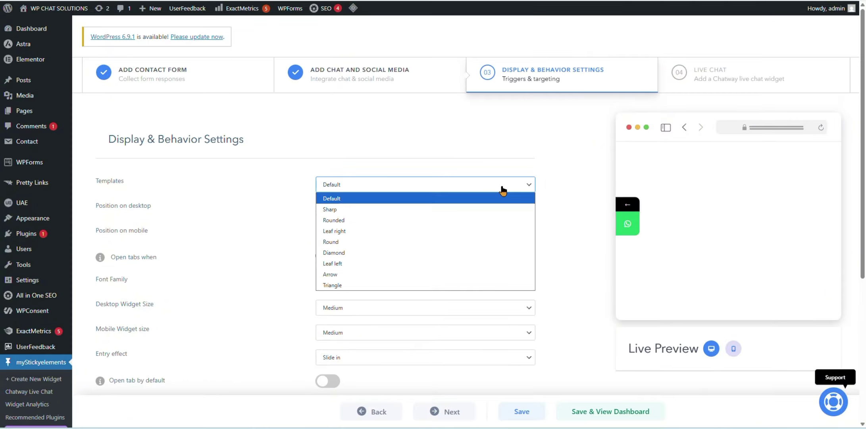
left_click(351, 213)
left_click(351, 188)
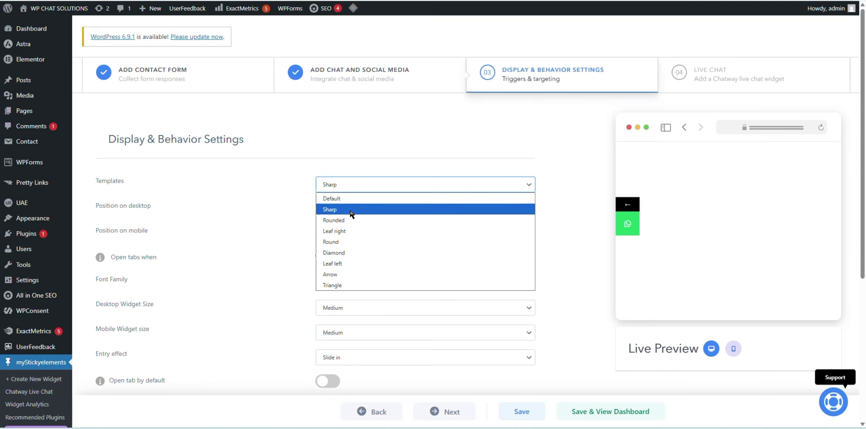
left_click(345, 220)
left_click(375, 191)
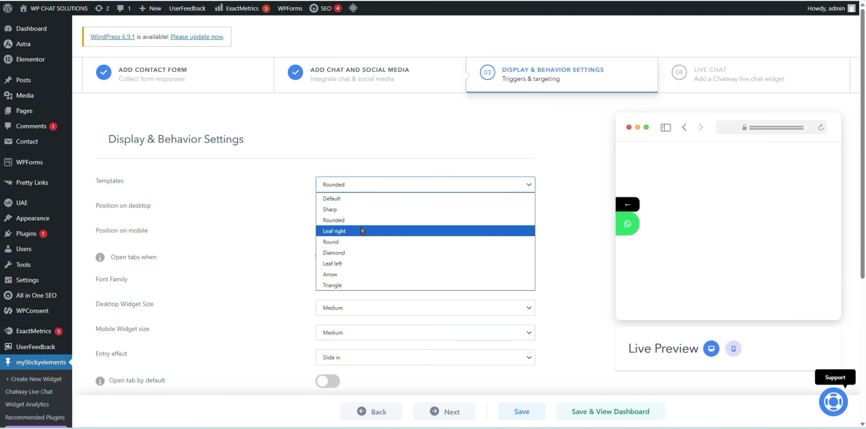
left_click(361, 231)
left_click(385, 190)
key("Escape")
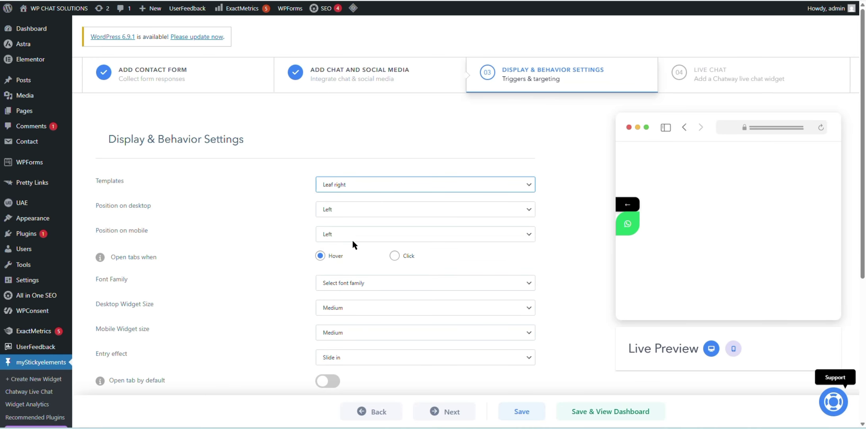
key("Down")
left_click(379, 193)
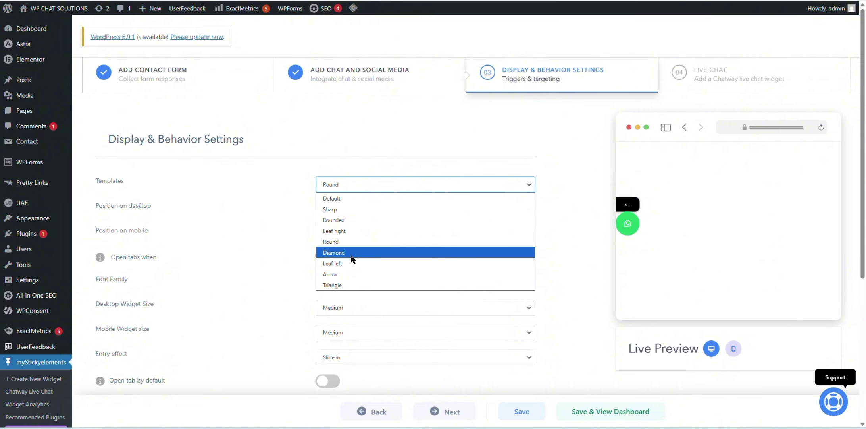
left_click(351, 263)
left_click(386, 186)
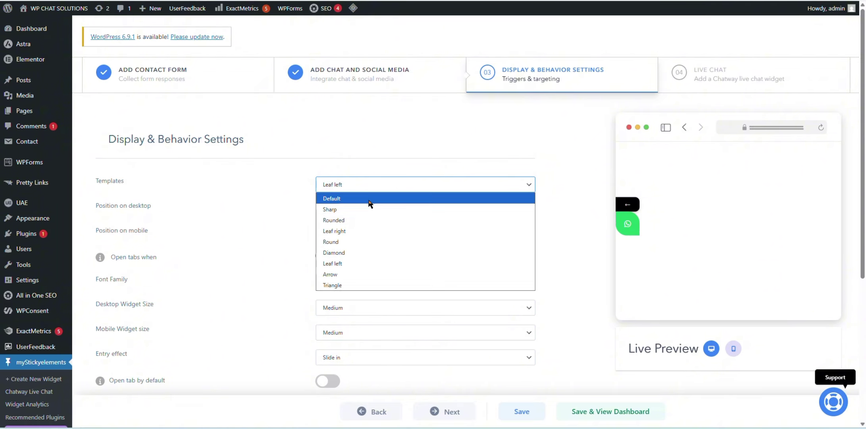
left_click(369, 200)
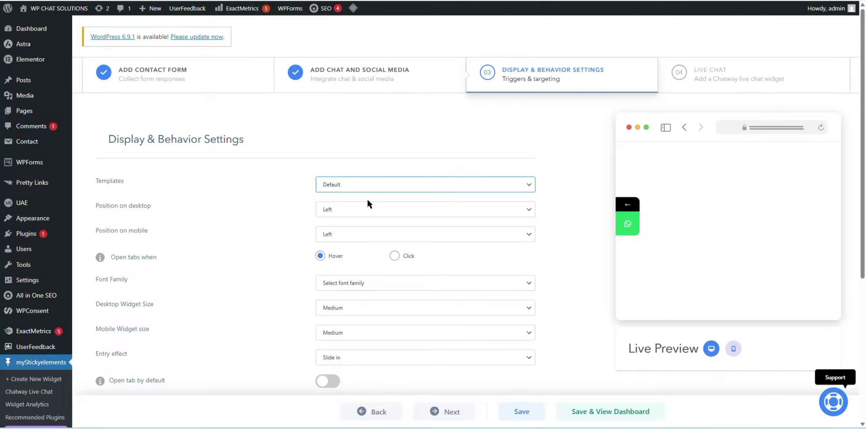
Step: Try the Right and Bottom positions for the widget on desktop, and set the desktop position back to Left
left_click(379, 211)
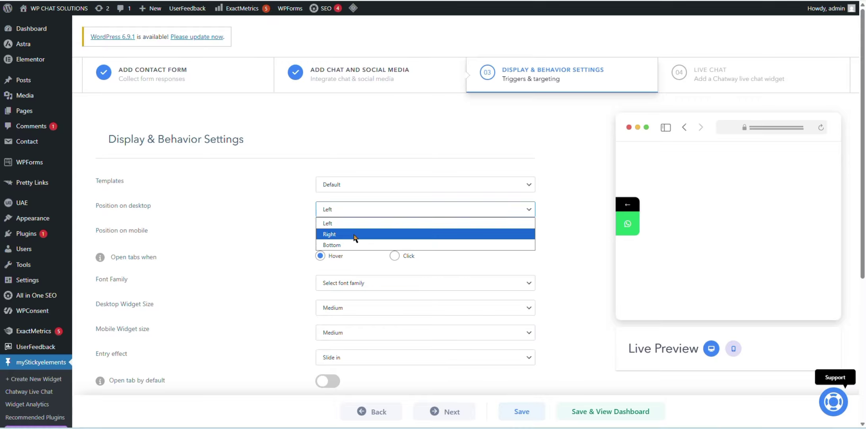
left_click(358, 235)
left_click(362, 213)
left_click(350, 241)
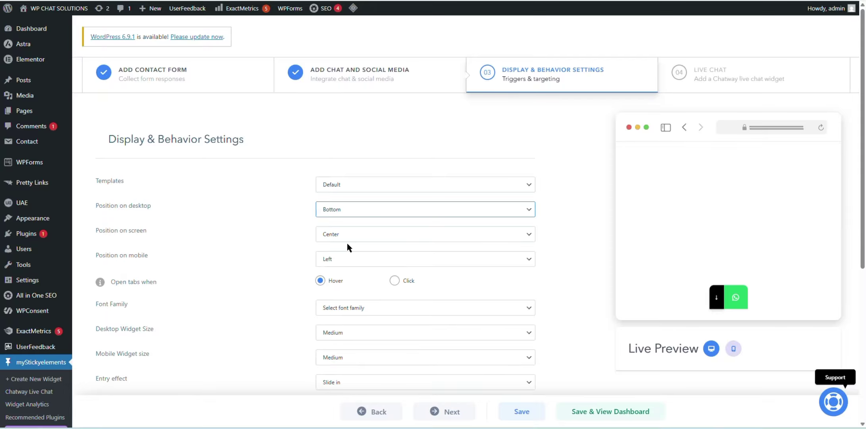
left_click(358, 210)
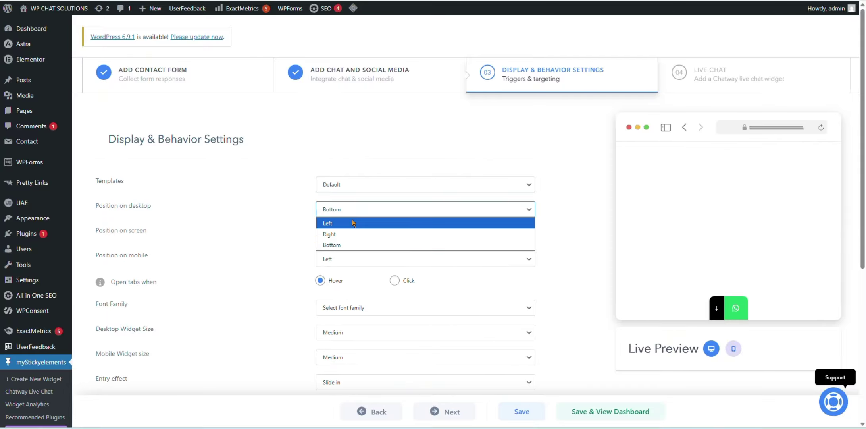
left_click(352, 220)
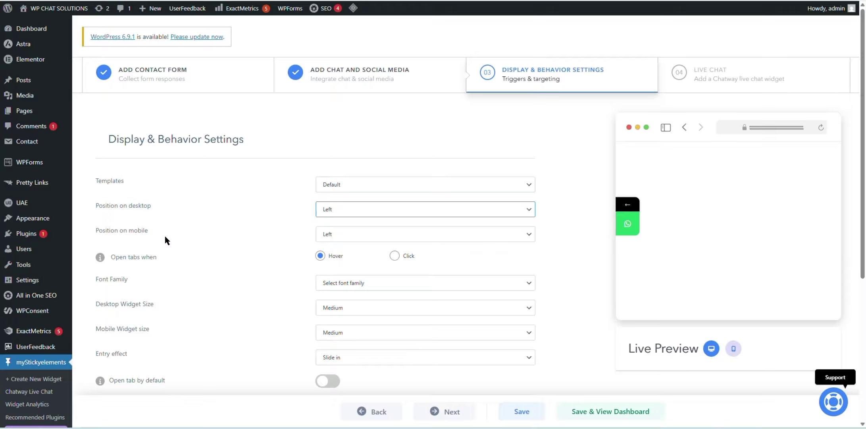
Step: Try the Right, Top and Bottom mobile positions in the mobile preview, set the position back to Left, and return to the desktop preview
left_click(355, 237)
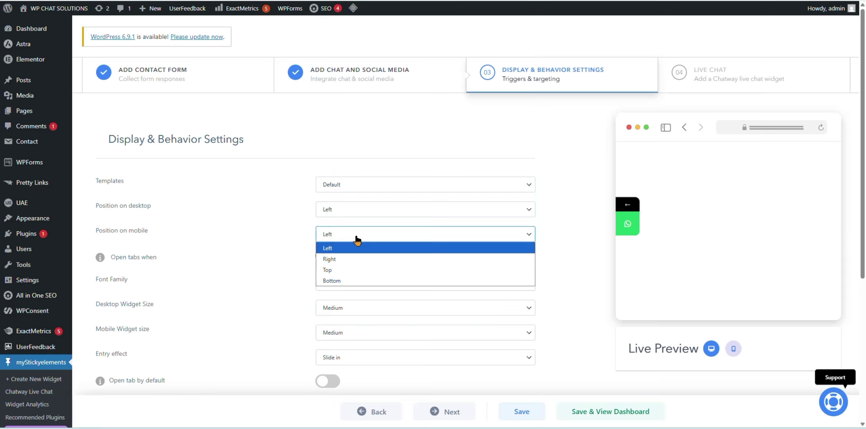
left_click(342, 258)
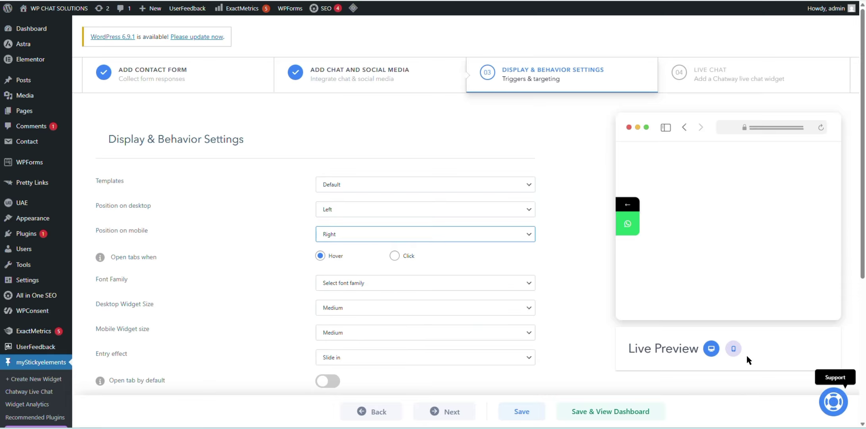
left_click(733, 349)
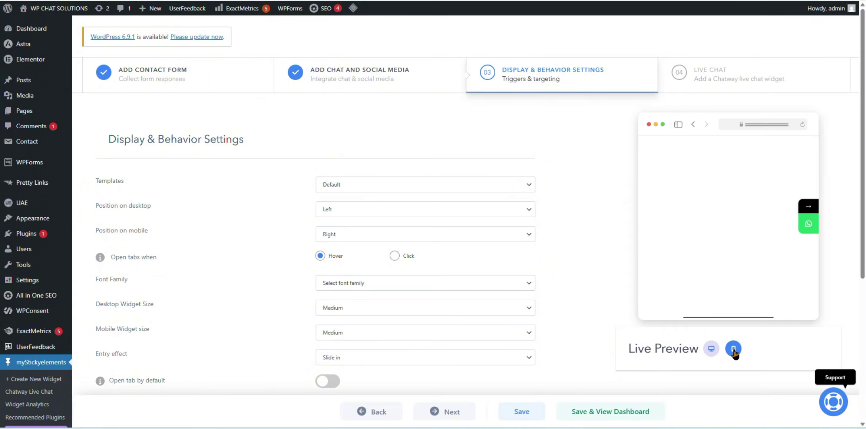
left_click(329, 235)
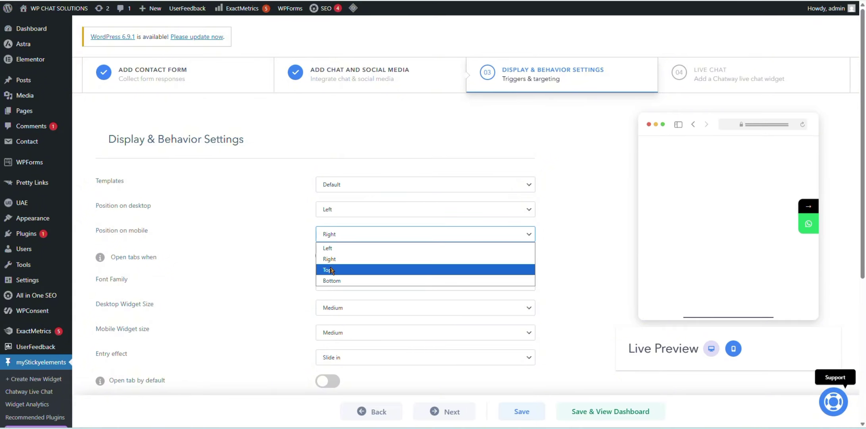
left_click(331, 269)
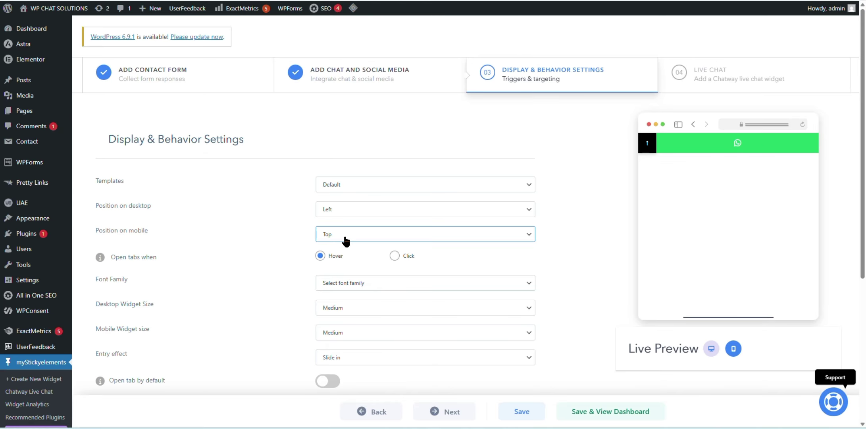
left_click(331, 234)
left_click(332, 281)
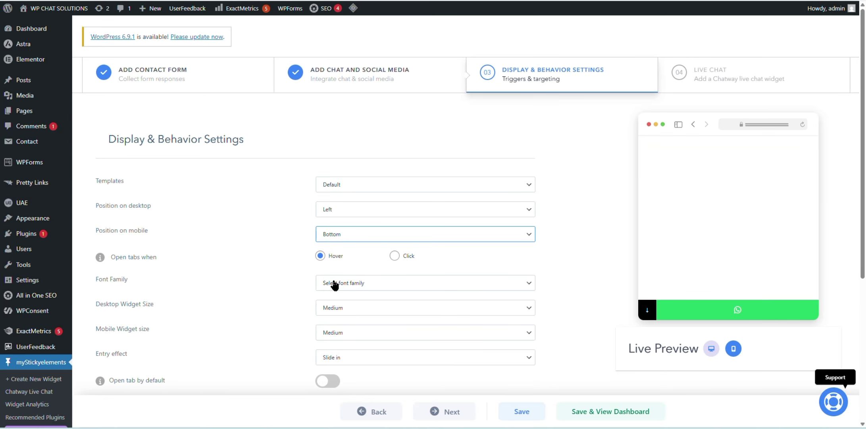
left_click(358, 236)
left_click(344, 245)
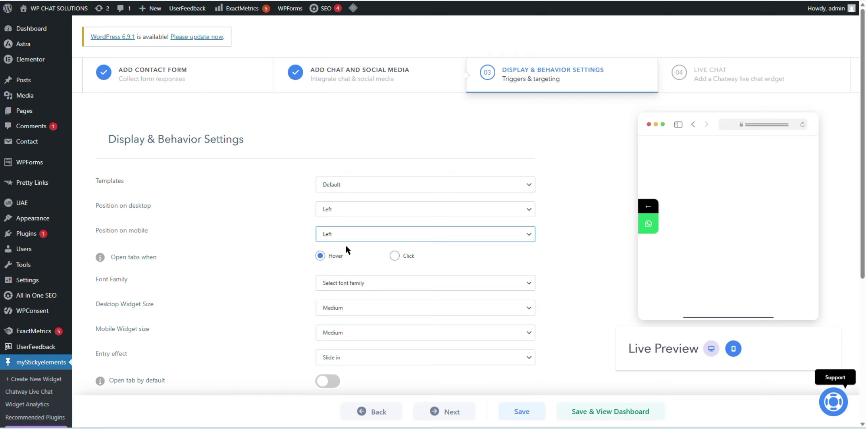
left_click(349, 240)
left_click(353, 257)
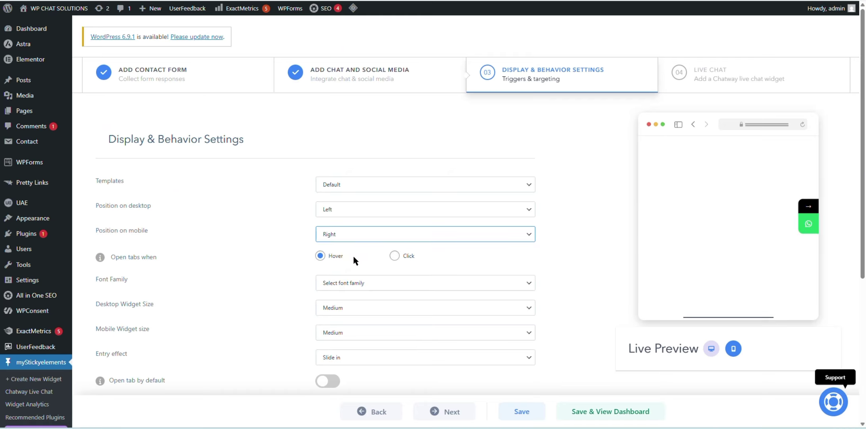
left_click(358, 238)
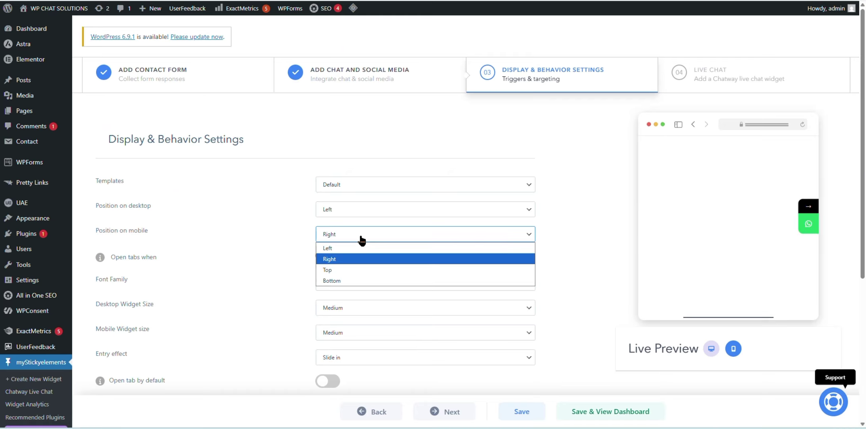
left_click(343, 249)
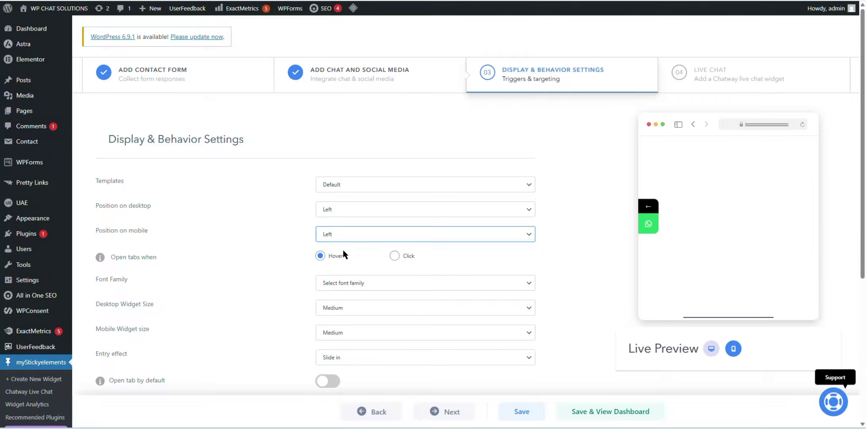
left_click(713, 352)
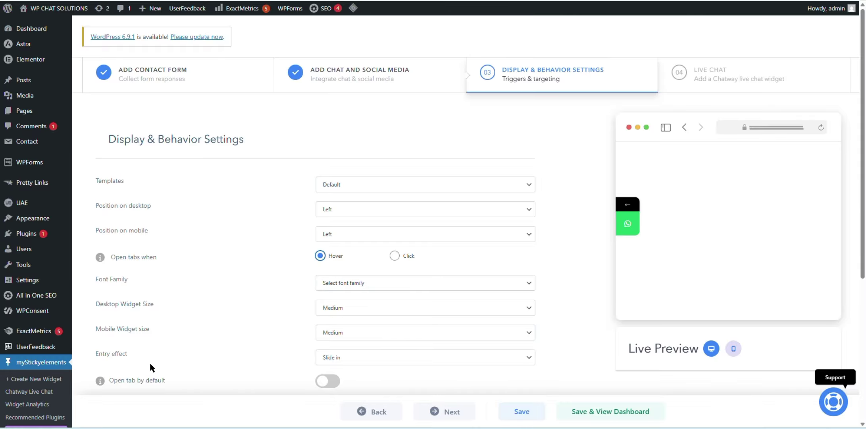
Step: Expand and review the additional display settings, and save the widget from the Live Chat stage without adding live chat
scroll(150, 361, "down", 3)
scroll(169, 355, "down", 2)
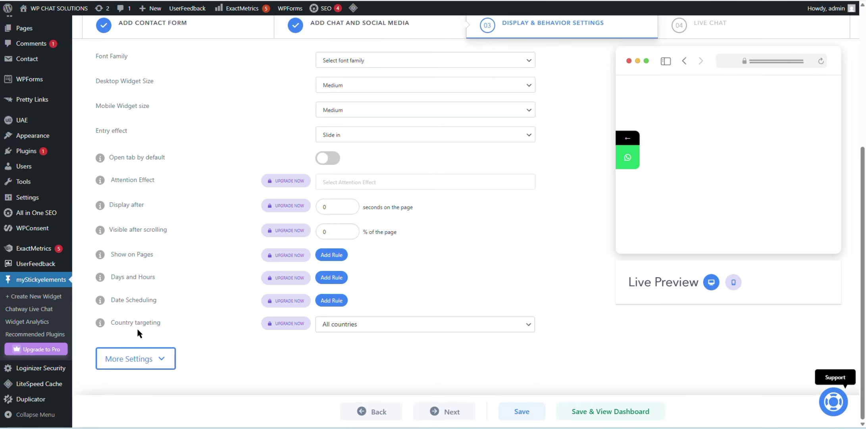
left_click(165, 358)
scroll(201, 344, "down", 5)
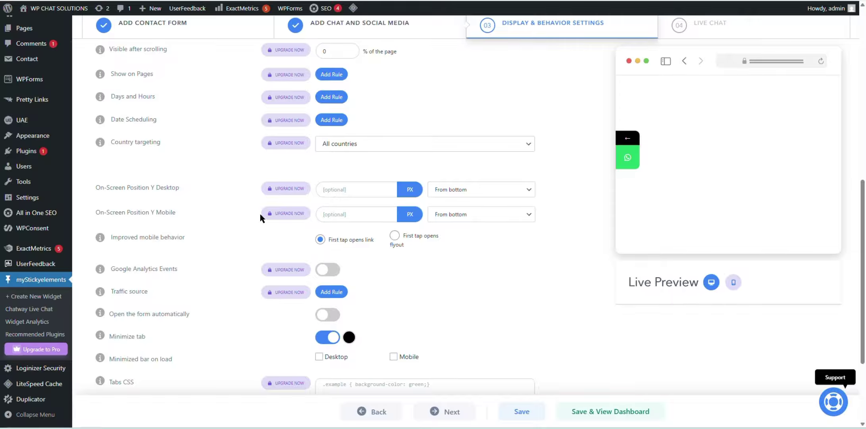
scroll(260, 217, "down", 4)
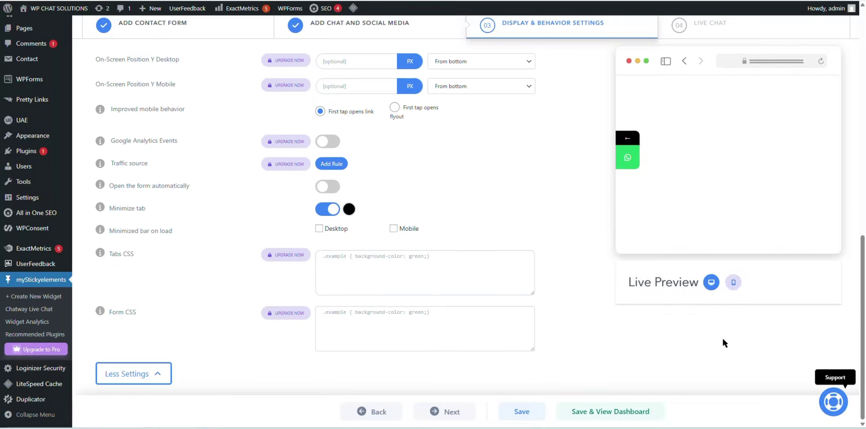
left_click(461, 412)
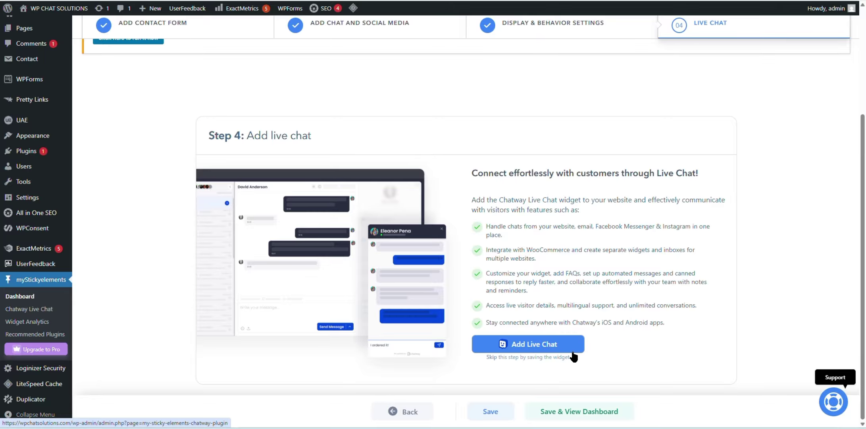
left_click(509, 415)
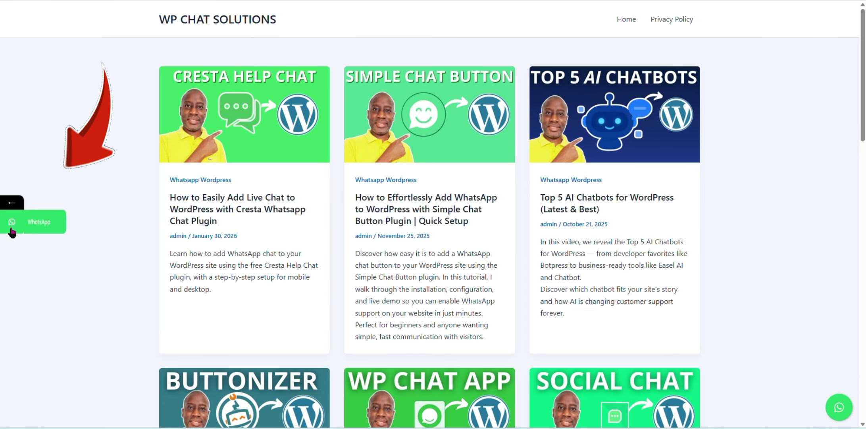
Step: Test the floating WhatsApp button on the live site and allow its chat to open in the WhatsApp application
left_click(45, 228)
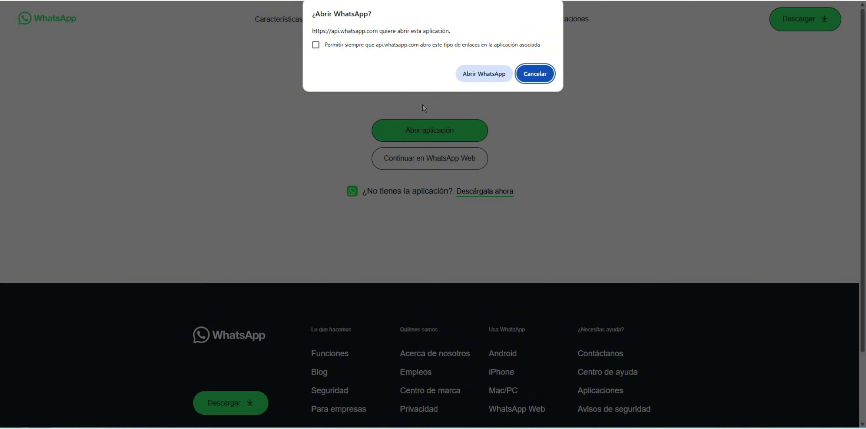
left_click(491, 74)
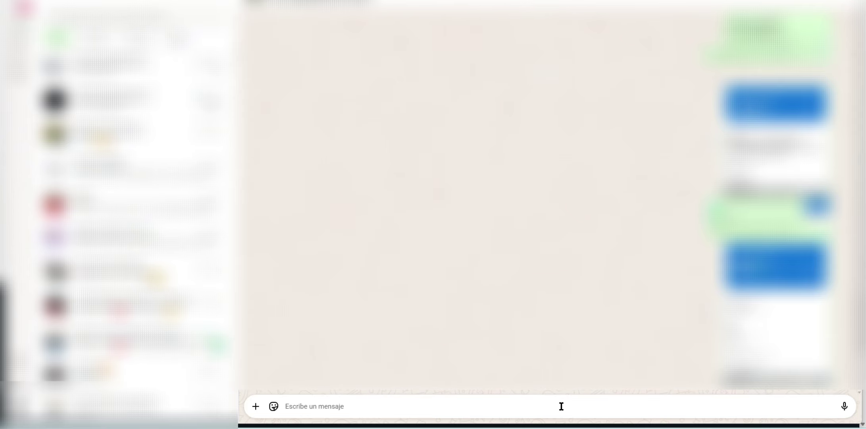
Step: Send a test message starting with "Hello I need to place an" in the opened WhatsApp chat
type("Hello i")
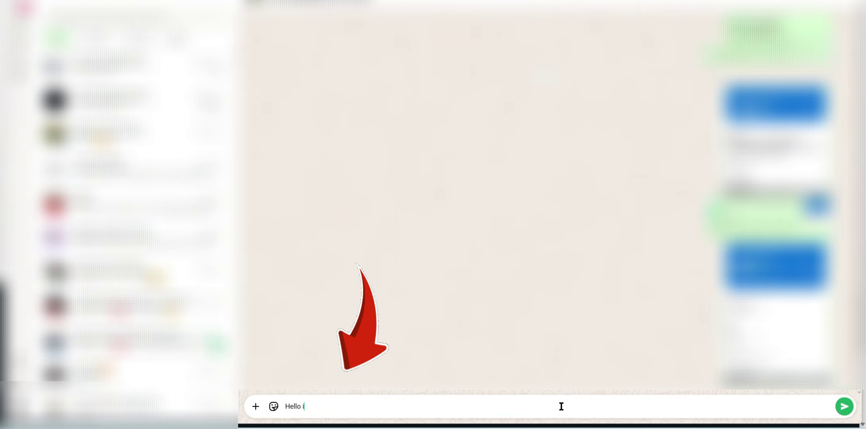
key("BackSpace")
type("I ")
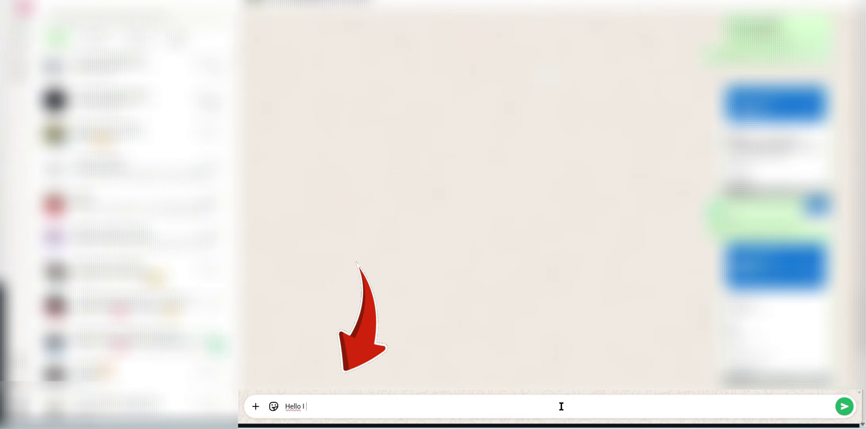
type("need to plan")
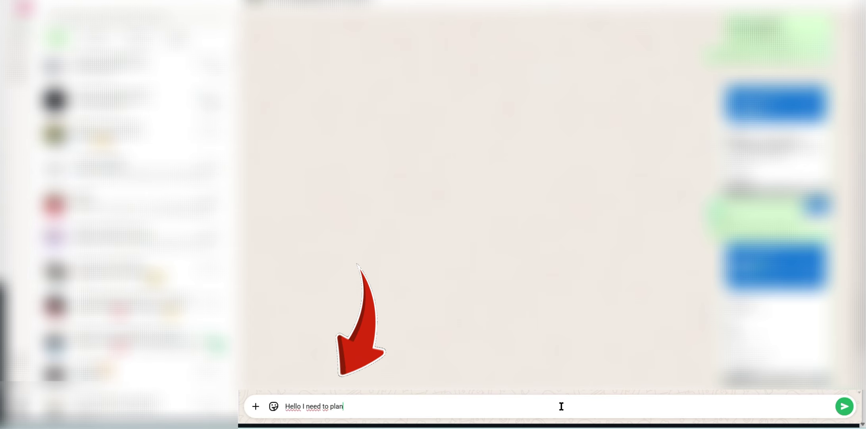
key("BackSpace")
type("ce an or")
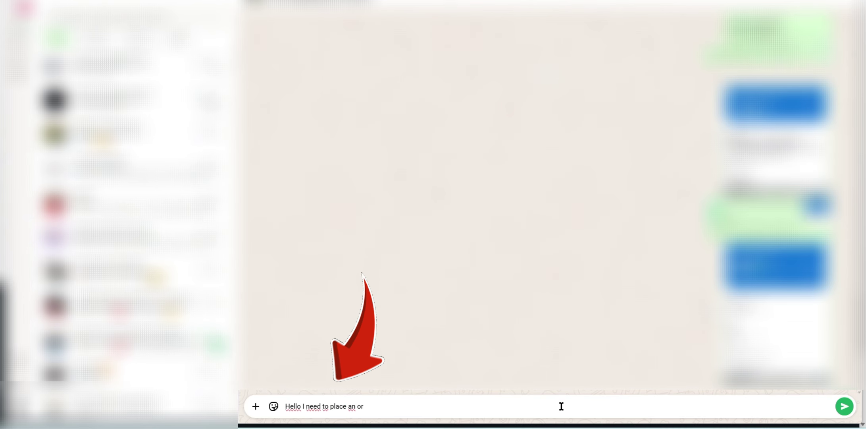
key("Return")
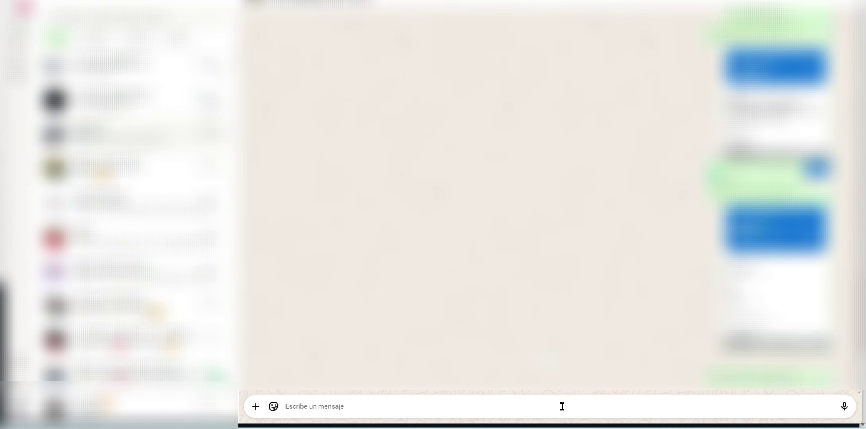